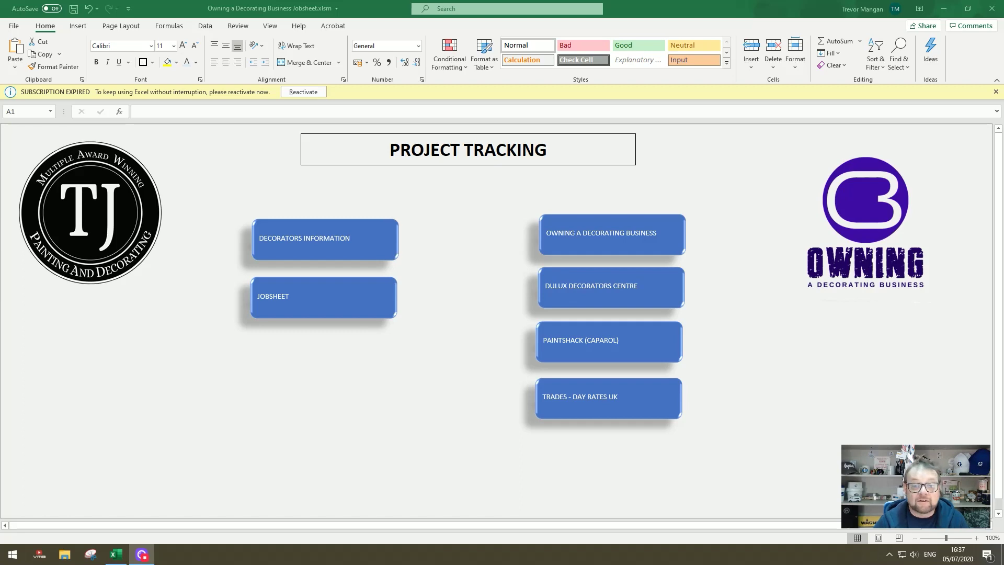
Step: Open the linked Owning a Decorating Business Facebook group and maximize its browser window
{"action": "left_click", "coordinate": [585, 238]}
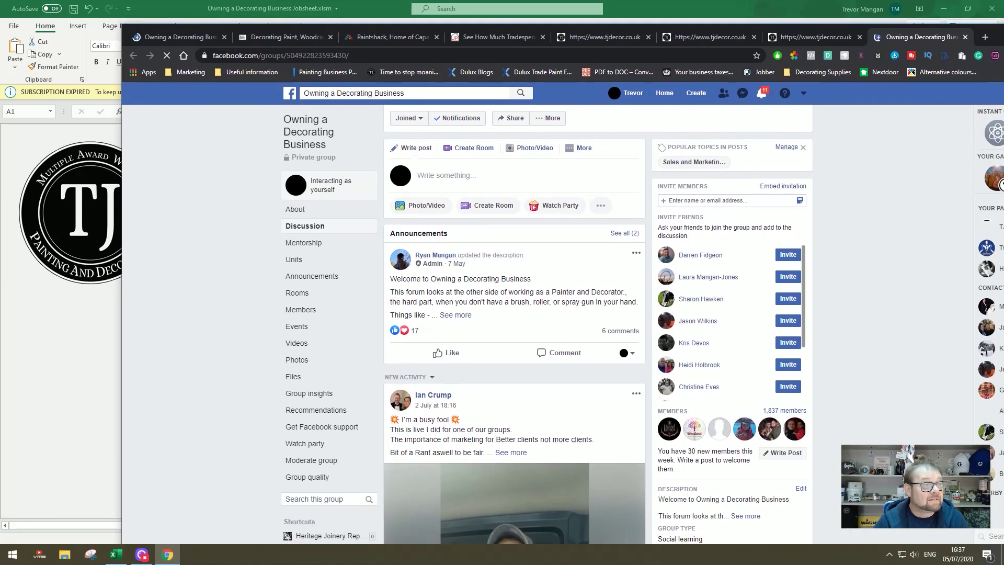
{"action": "left_click_drag", "start_coordinate": [991, 33], "coordinate": [880, 11]}
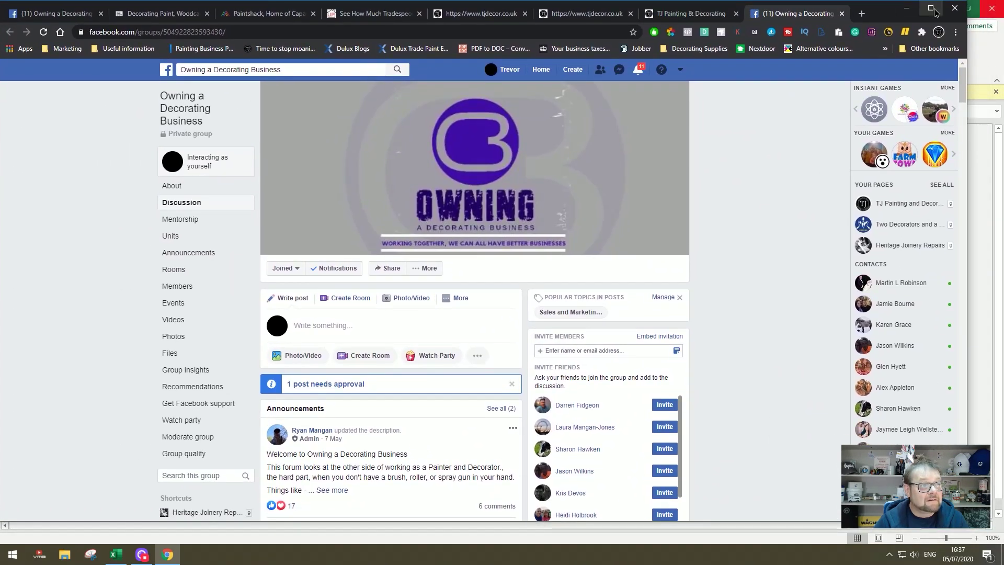
{"action": "left_click", "coordinate": [931, 8]}
{"action": "scroll", "coordinate": [515, 285], "scroll_direction": "down", "scroll_amount": 4}
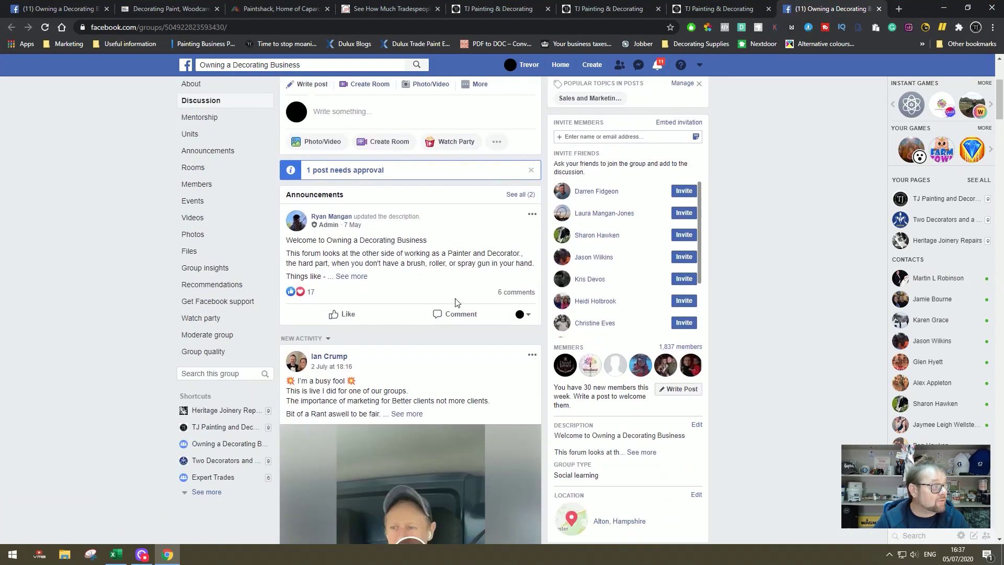
Step: Open the group's pending posts and approve the post with the roof and exterior decoration photos
{"action": "left_click", "coordinate": [347, 170]}
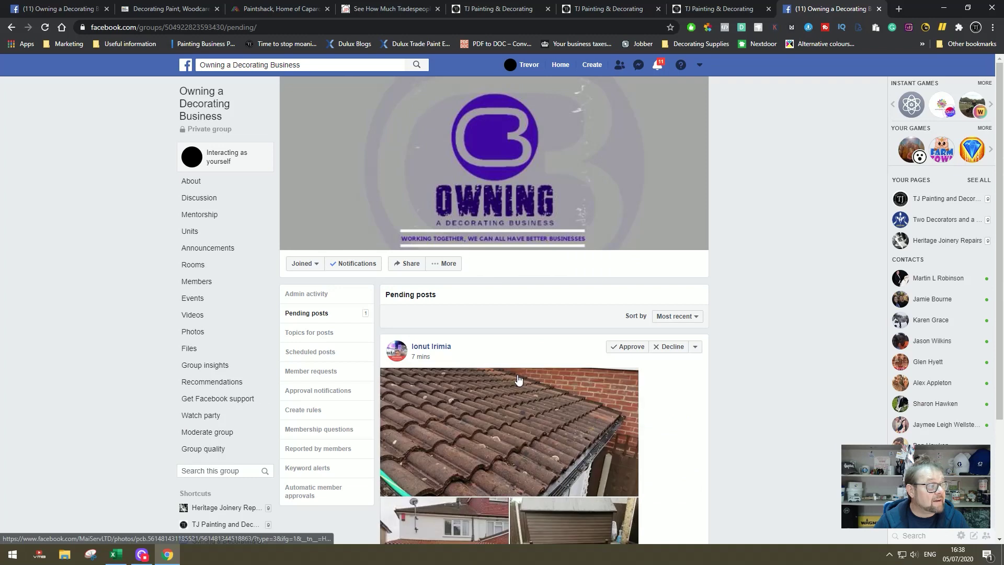
{"action": "scroll", "coordinate": [519, 376], "scroll_direction": "down", "scroll_amount": 3}
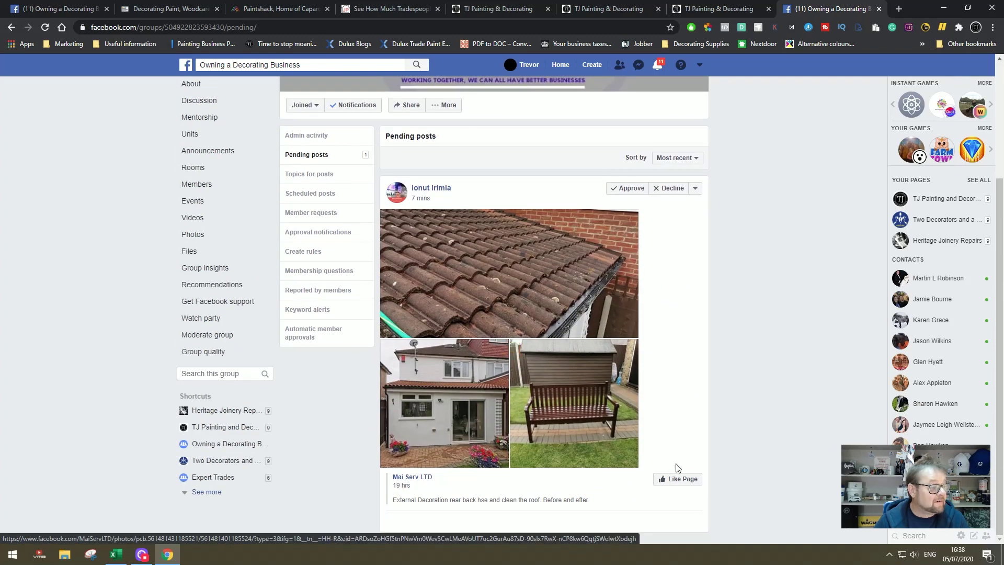
{"action": "left_click", "coordinate": [622, 194]}
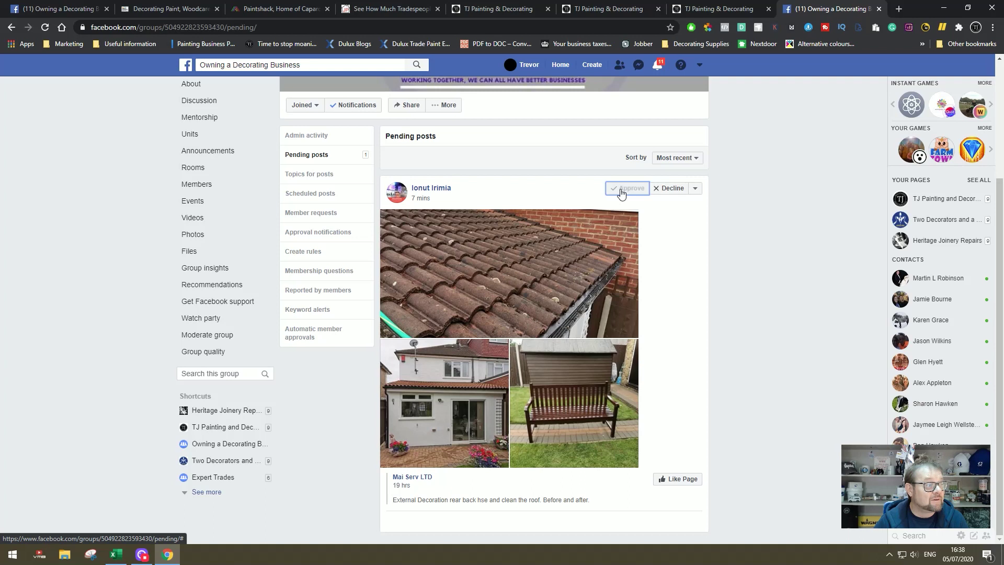
{"action": "scroll", "coordinate": [209, 135], "scroll_direction": "up", "scroll_amount": 1}
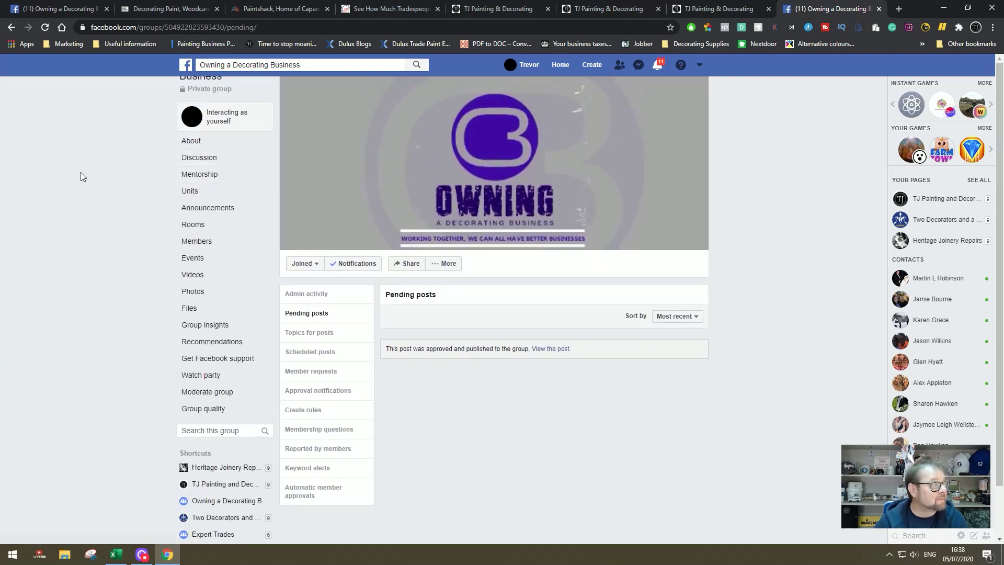
Step: Return to the group's discussion page and look over the newly published post in the feed
{"action": "left_click", "coordinate": [207, 79]}
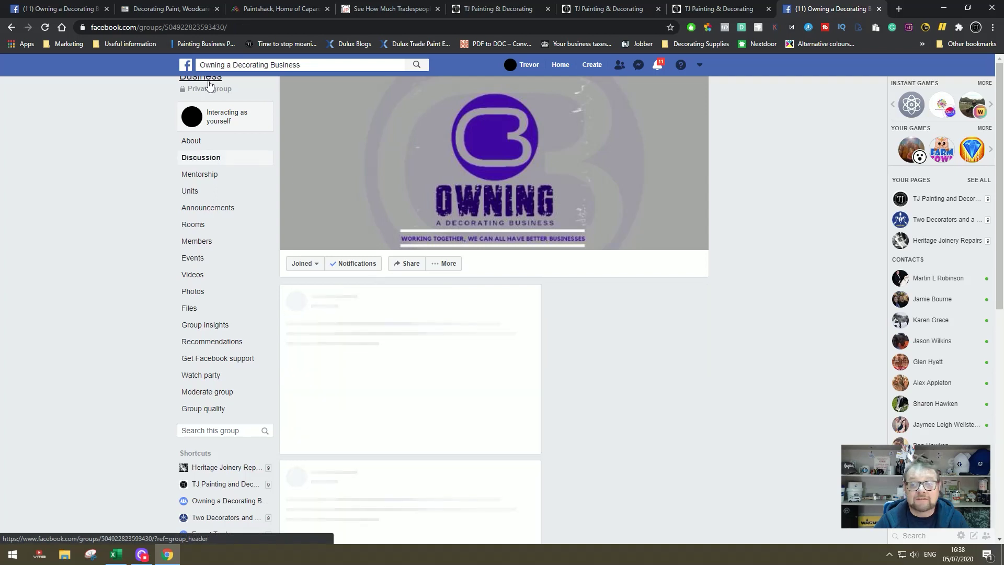
{"action": "scroll", "coordinate": [534, 362], "scroll_direction": "down", "scroll_amount": 8}
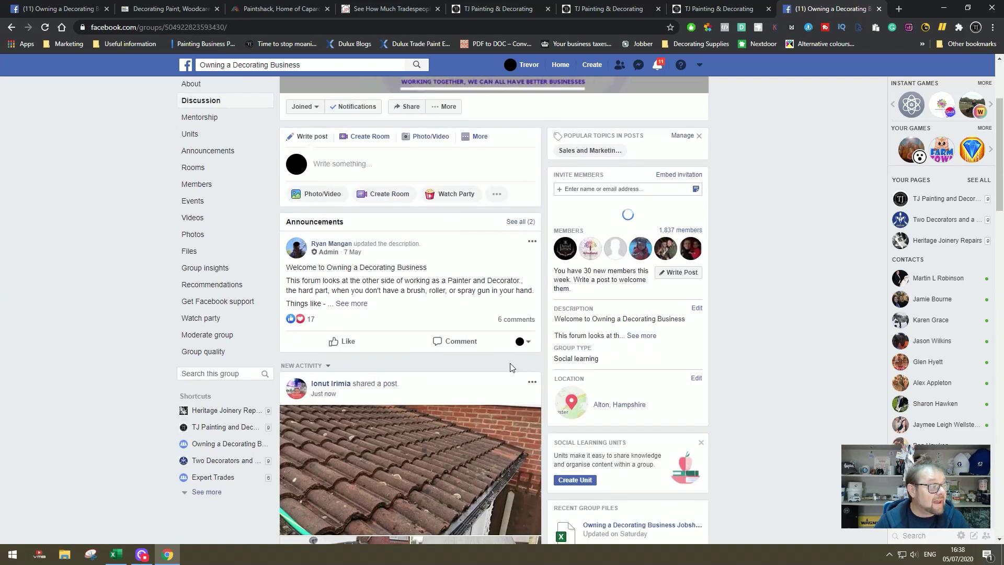
{"action": "scroll", "coordinate": [502, 362], "scroll_direction": "down", "scroll_amount": 8}
{"action": "scroll", "coordinate": [503, 360], "scroll_direction": "up", "scroll_amount": 7}
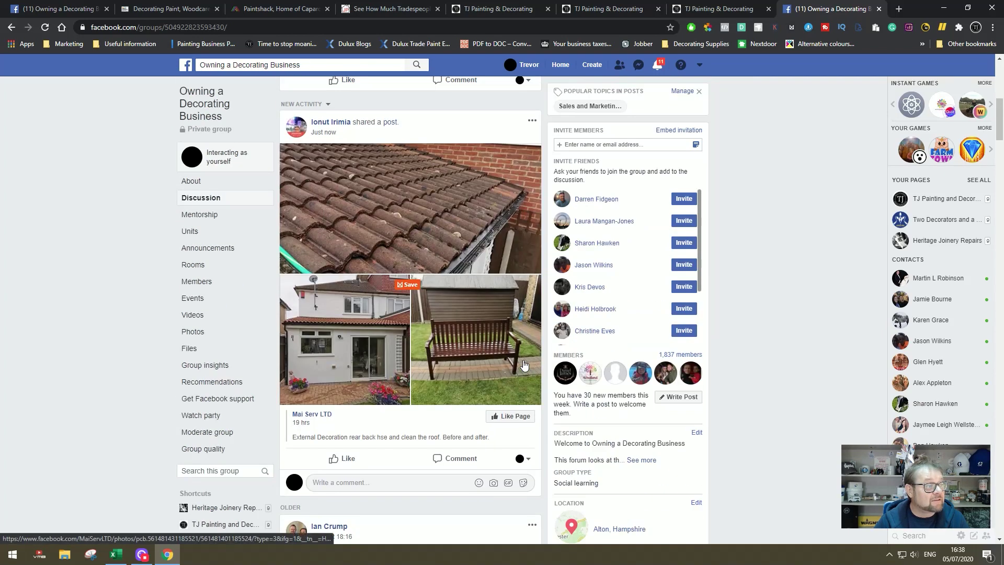
{"action": "scroll", "coordinate": [619, 293], "scroll_direction": "down", "scroll_amount": 3}
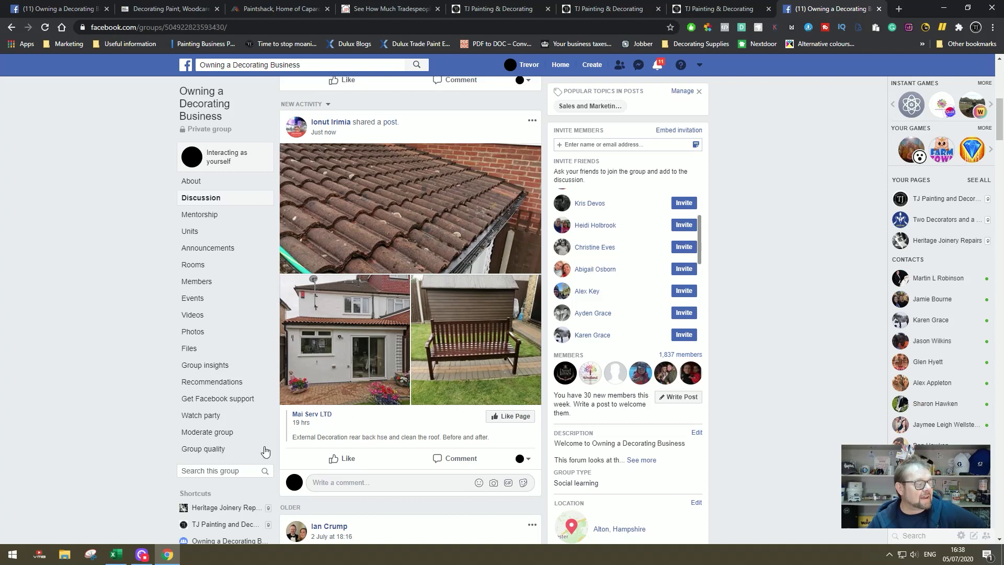
Step: Switch back to the Excel workbook and open the linked Dulux Decorators Centre website to view its home page
{"action": "mouse_move", "coordinate": [114, 559]}
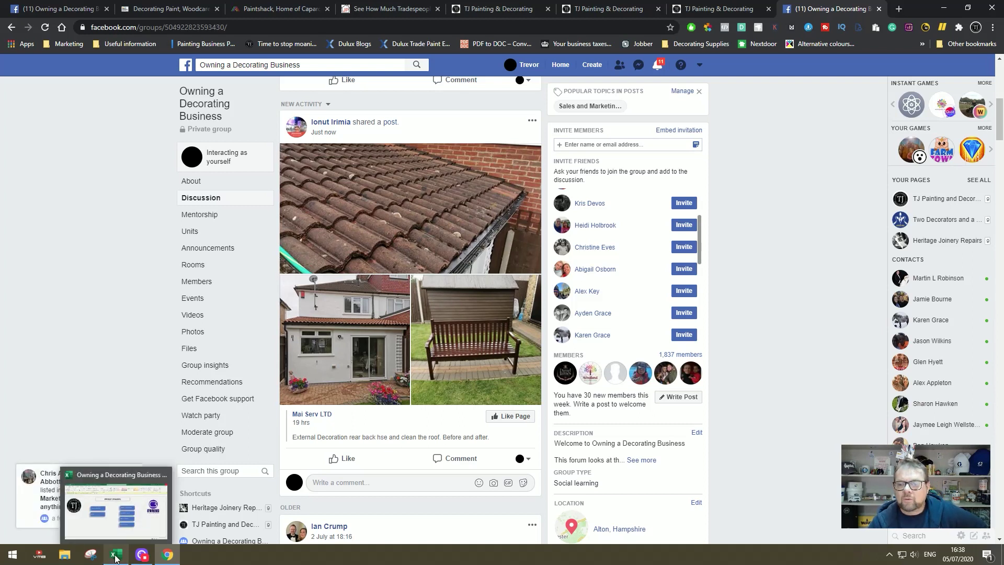
{"action": "left_click", "coordinate": [118, 554]}
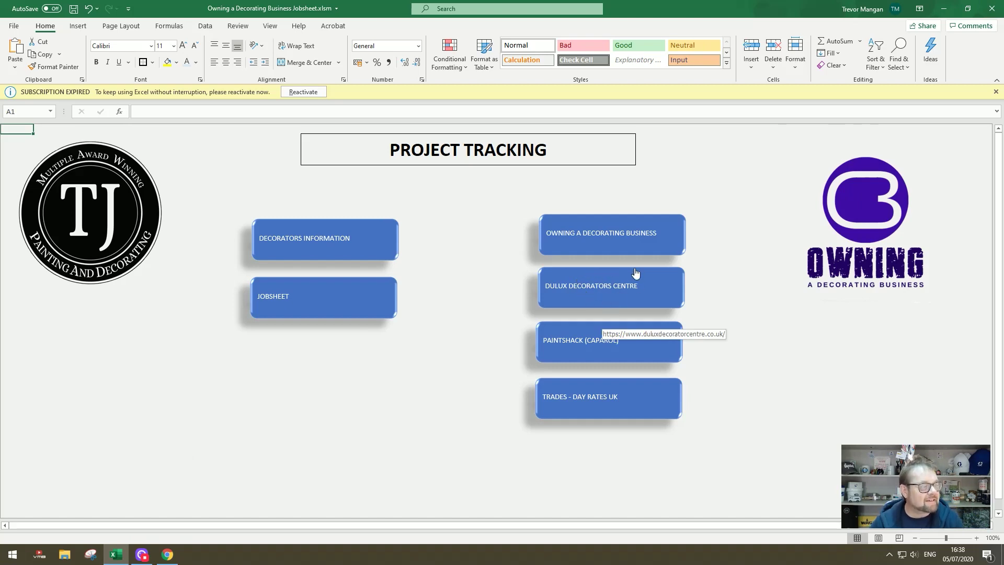
{"action": "left_click", "coordinate": [596, 288]}
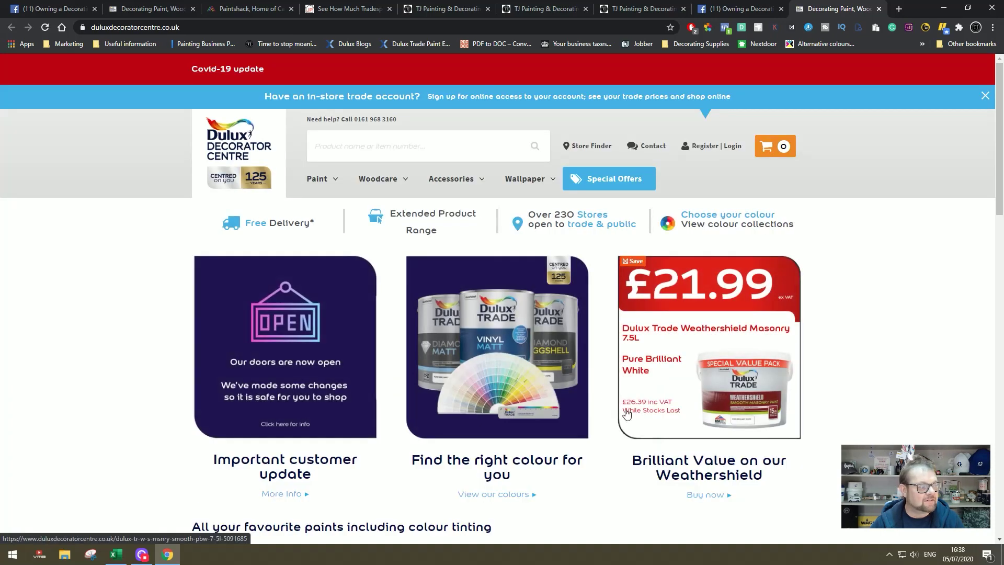
{"action": "scroll", "coordinate": [599, 391], "scroll_direction": "down", "scroll_amount": 2}
{"action": "scroll", "coordinate": [598, 391], "scroll_direction": "up", "scroll_amount": 2}
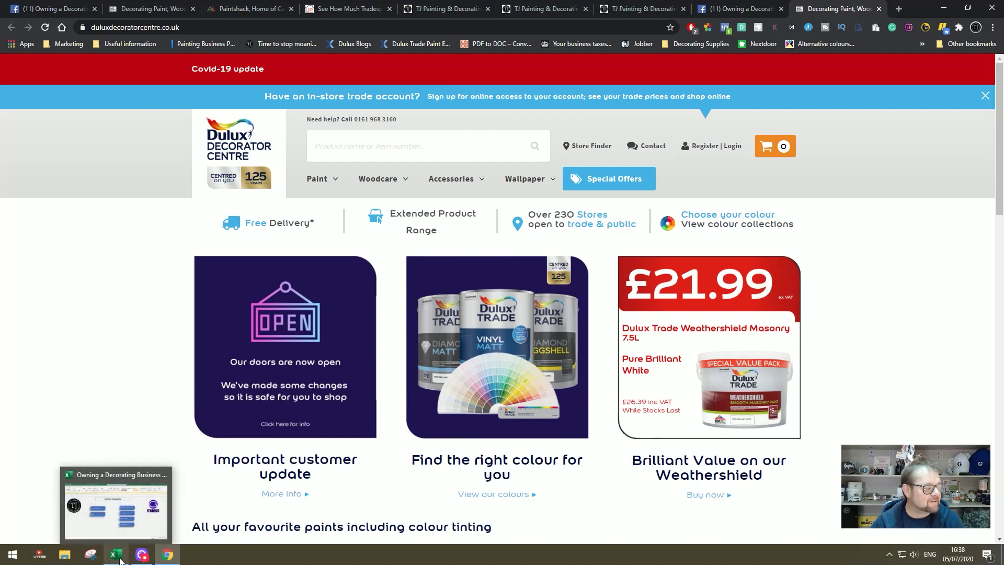
Step: Switch back to the Excel workbook and open the Paintshack (Caparol) link to look through the shop's Mathys and Caparol products
{"action": "left_click", "coordinate": [120, 559]}
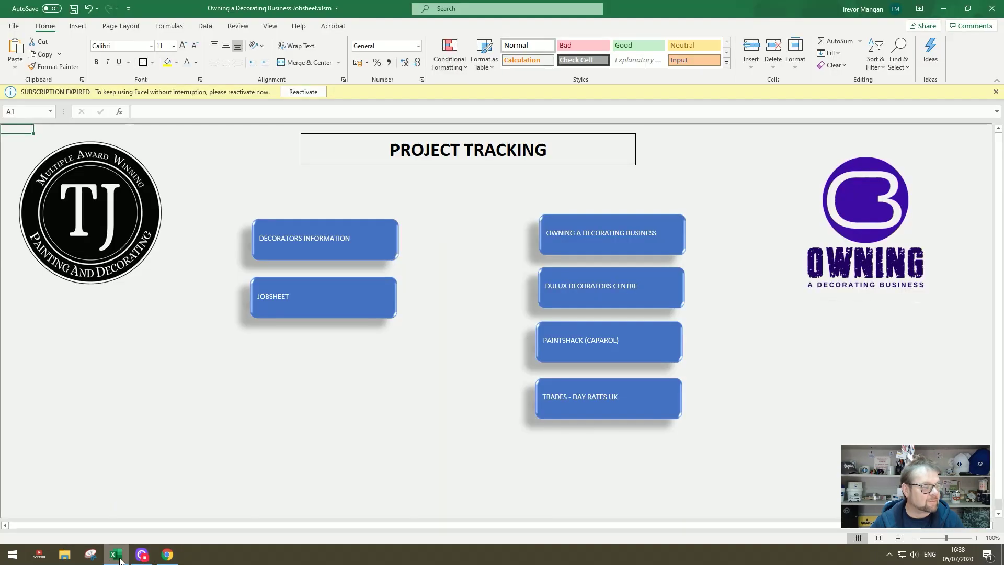
{"action": "left_click", "coordinate": [565, 341]}
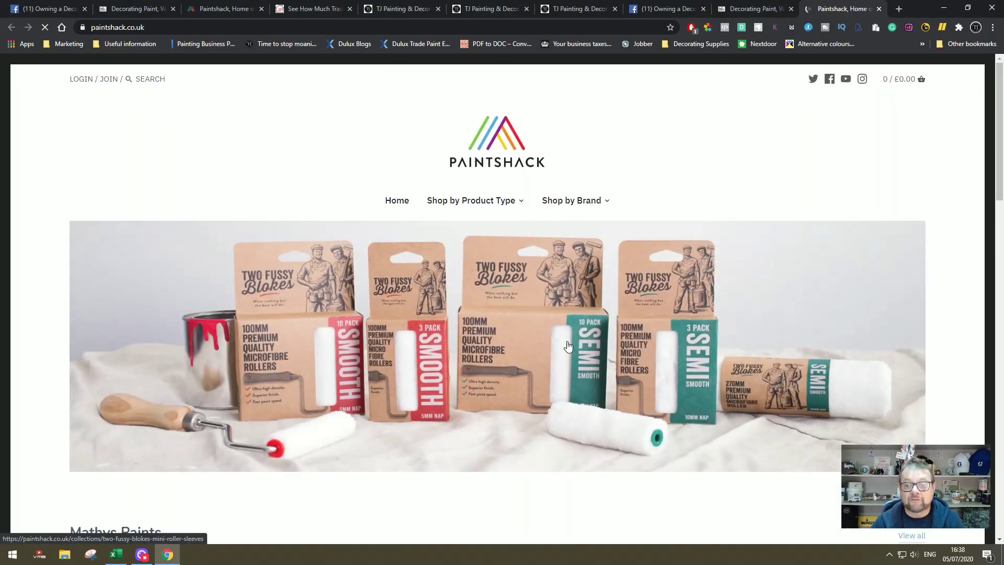
{"action": "scroll", "coordinate": [514, 359], "scroll_direction": "down", "scroll_amount": 3}
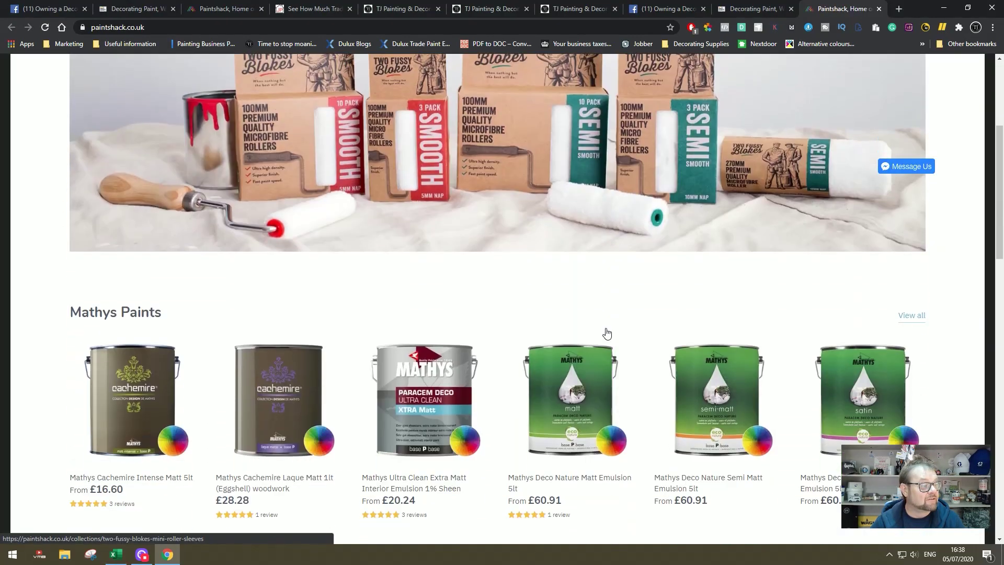
{"action": "scroll", "coordinate": [604, 333], "scroll_direction": "down", "scroll_amount": 5}
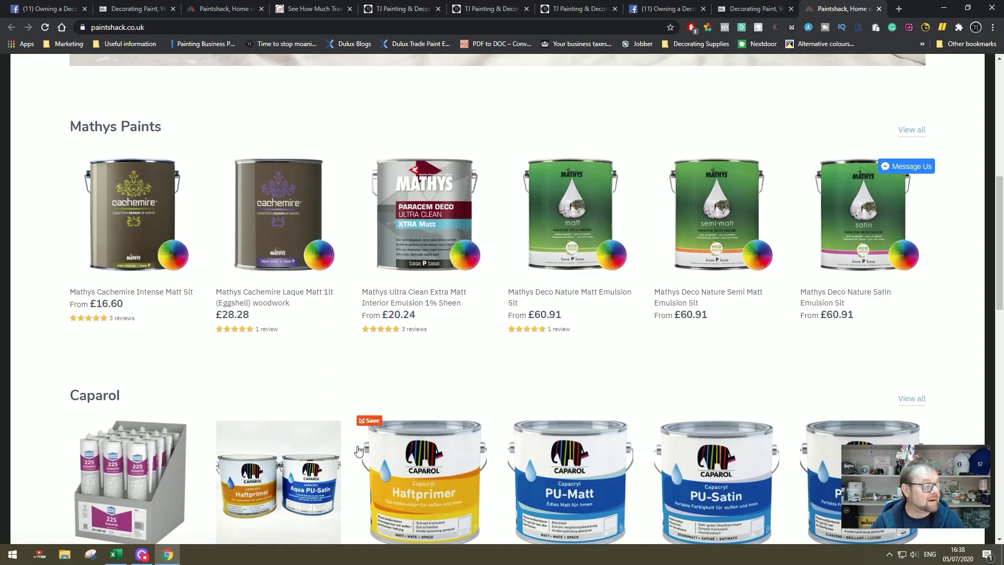
{"action": "scroll", "coordinate": [582, 292], "scroll_direction": "down", "scroll_amount": 4}
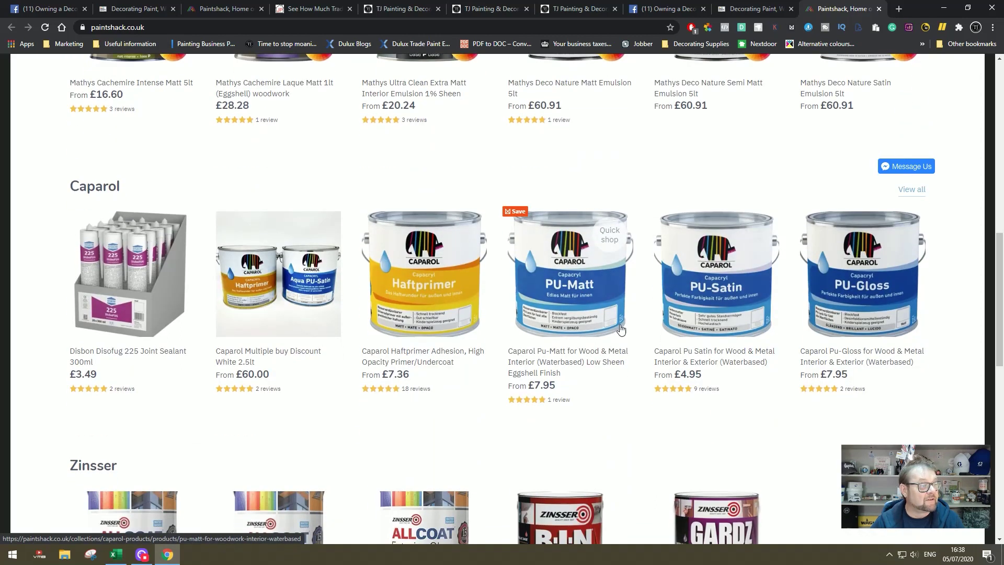
{"action": "scroll", "coordinate": [430, 442], "scroll_direction": "up", "scroll_amount": 12}
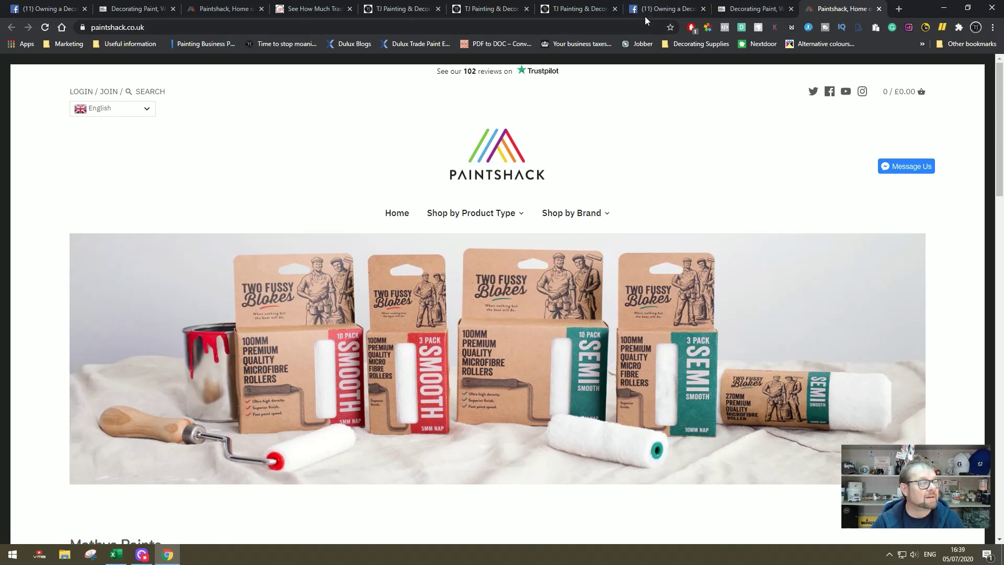
Step: Switch back to the Excel workbook and open the Trades - Day Rates UK link to view the table of trade day rates
{"action": "left_click", "coordinate": [114, 562]}
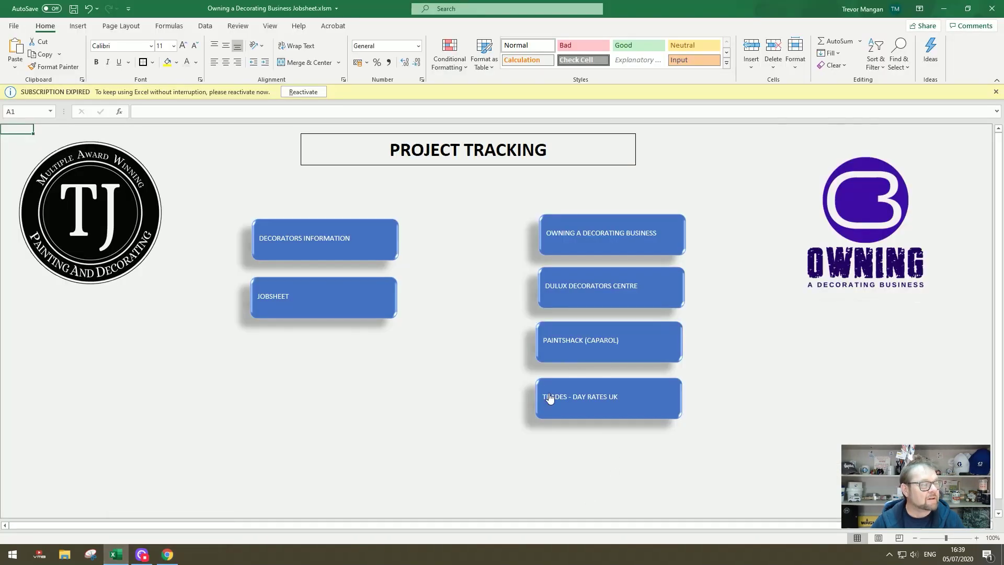
{"action": "left_click", "coordinate": [592, 393]}
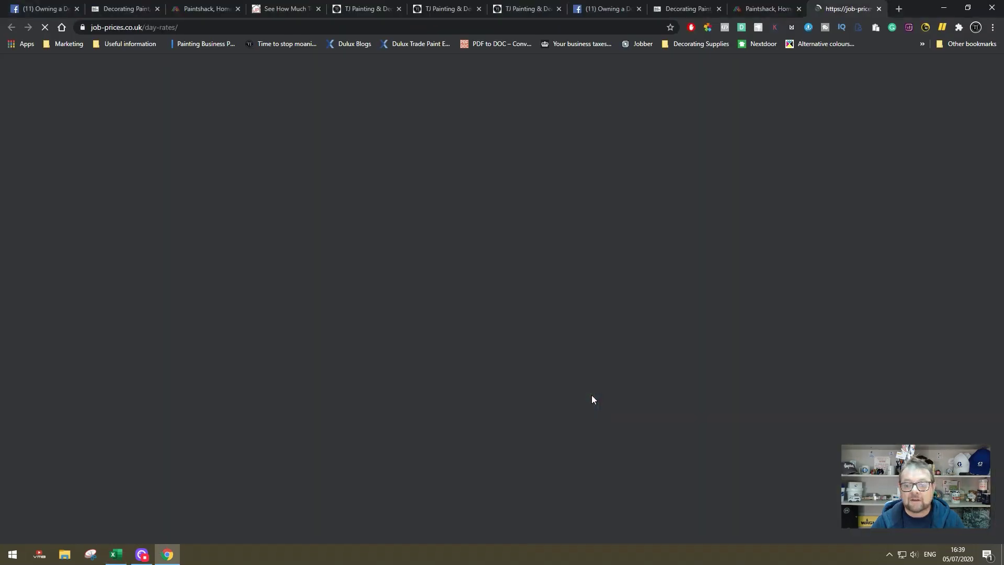
{"action": "scroll", "coordinate": [554, 338], "scroll_direction": "down", "scroll_amount": 13}
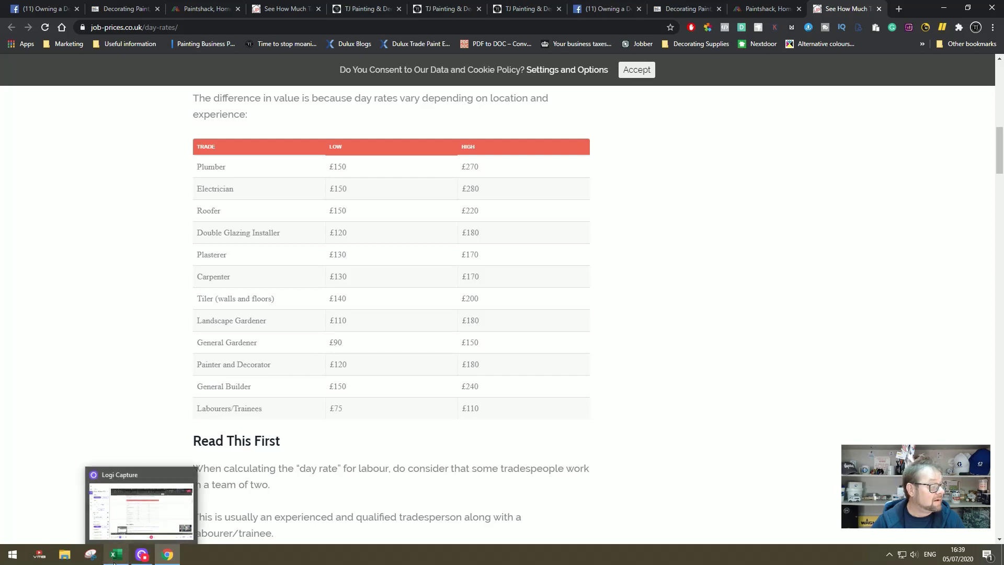
Step: Switch back to the Excel workbook and open the Decorators Information sheet to review the employees' rates
{"action": "left_click", "coordinate": [120, 557]}
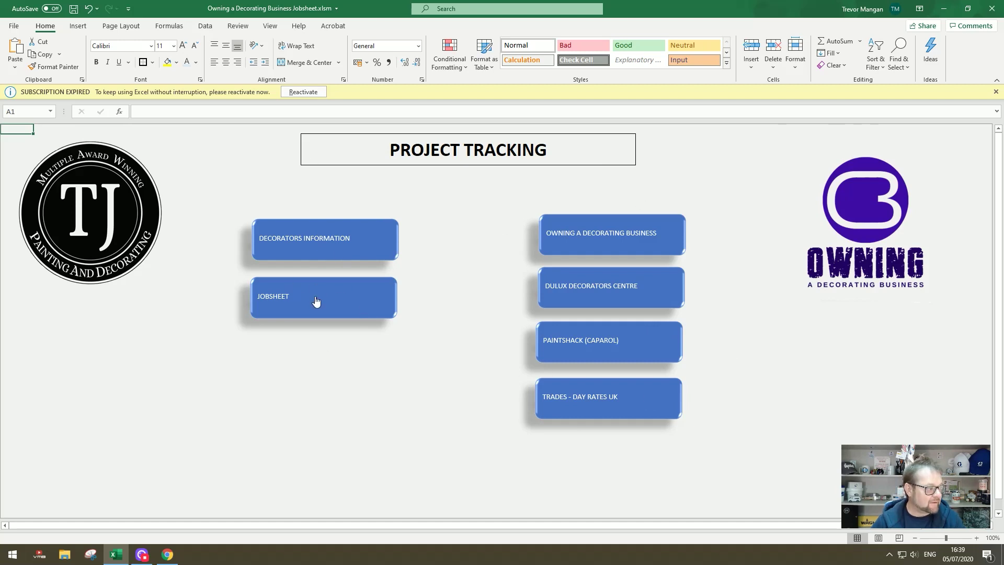
{"action": "left_click", "coordinate": [315, 239]}
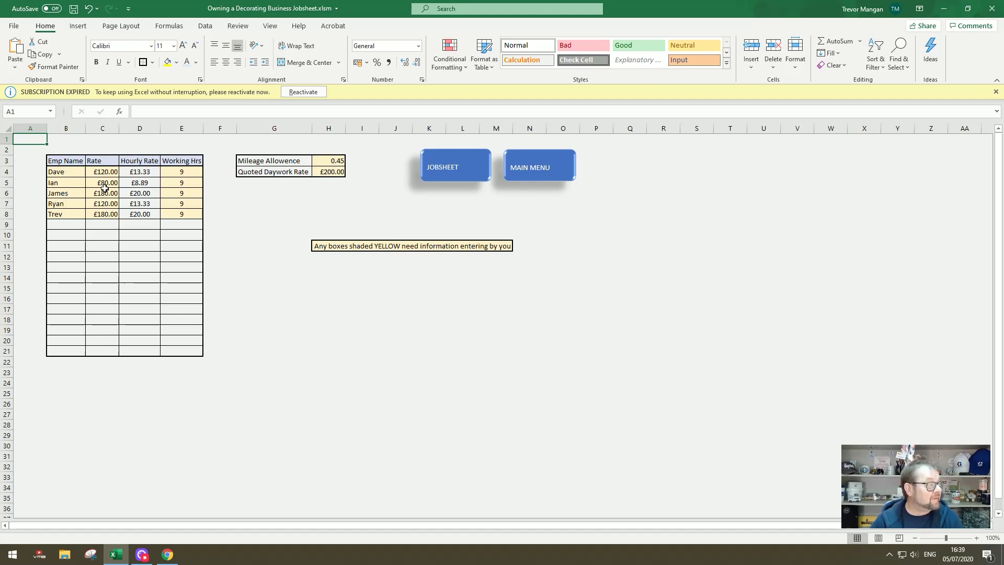
{"action": "left_click_drag", "start_coordinate": [91, 171], "coordinate": [99, 223]}
{"action": "left_click", "coordinate": [93, 170]}
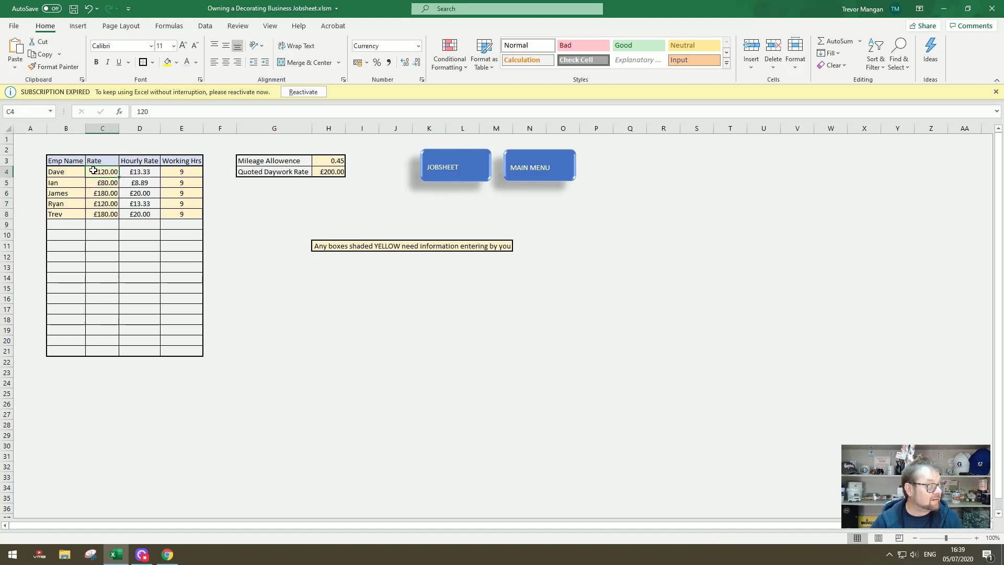
{"action": "left_click", "coordinate": [91, 179]}
Step: Set the first employee's day rate in cell C4 to 140
{"action": "left_click", "coordinate": [104, 175]}
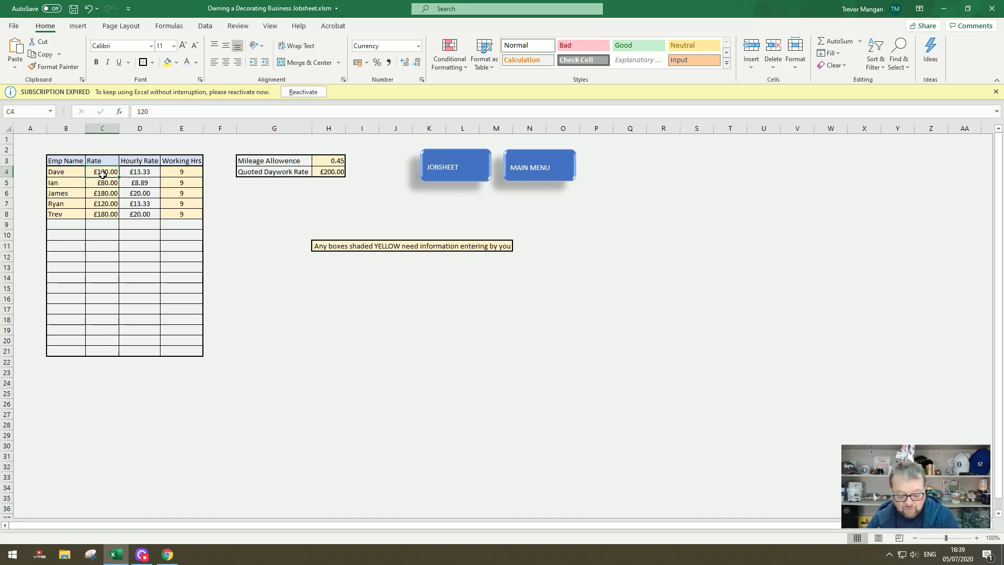
{"action": "type", "text": "140"}
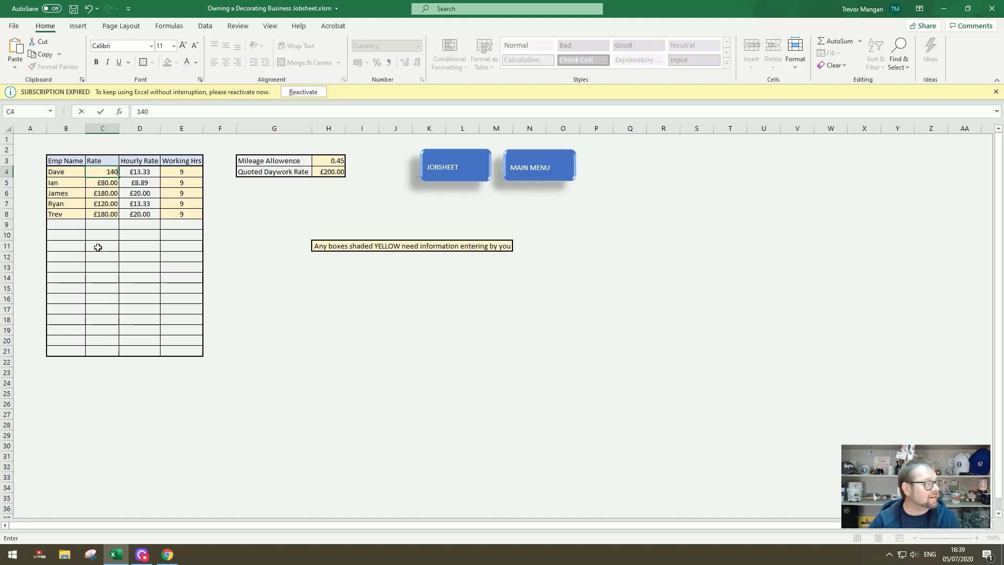
{"action": "left_click", "coordinate": [97, 247]}
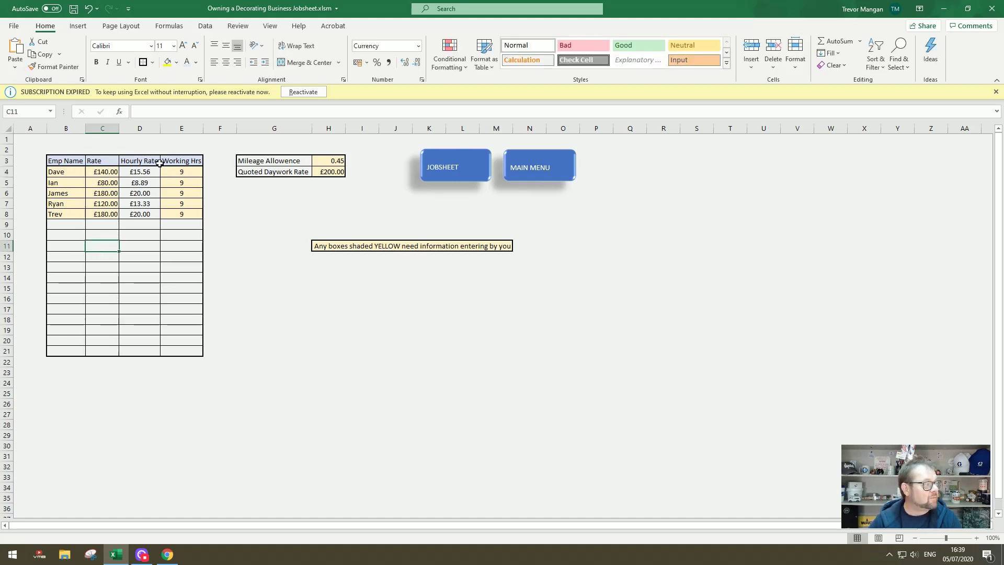
{"action": "left_click", "coordinate": [111, 172]}
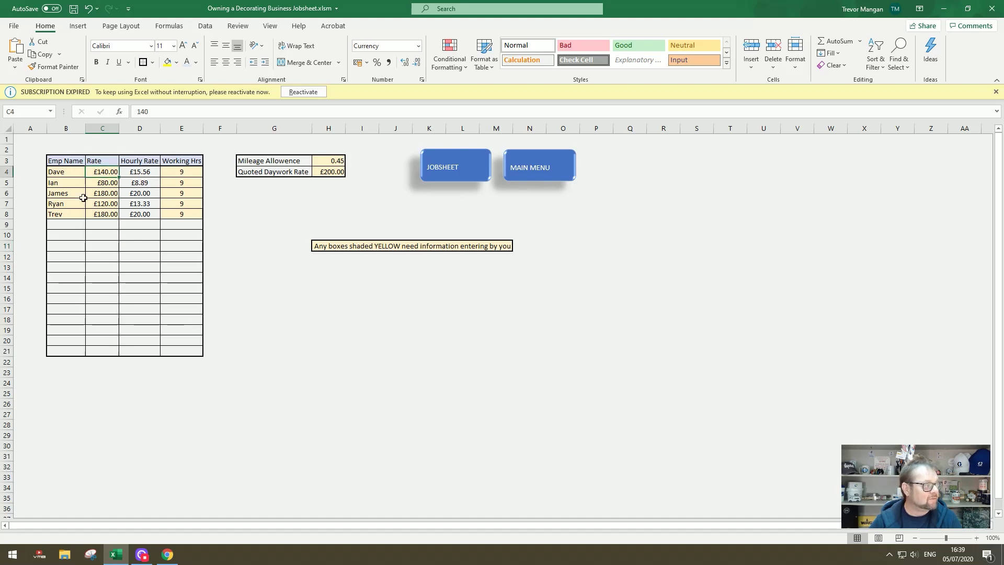
Step: Check the mileage allowance and quoted daywork rate cells, then leave for the main menu
{"action": "left_click", "coordinate": [325, 160]}
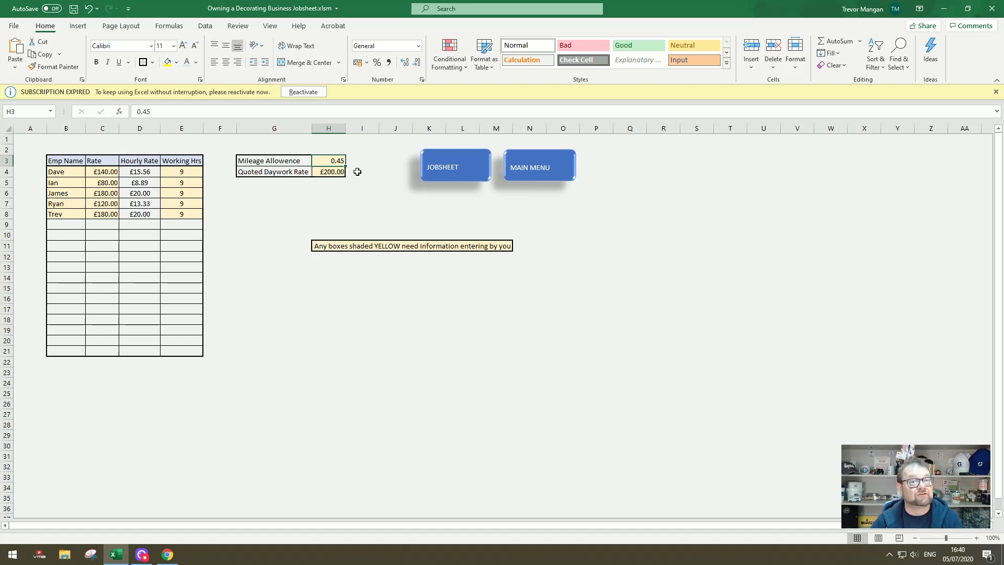
{"action": "left_click", "coordinate": [324, 176]}
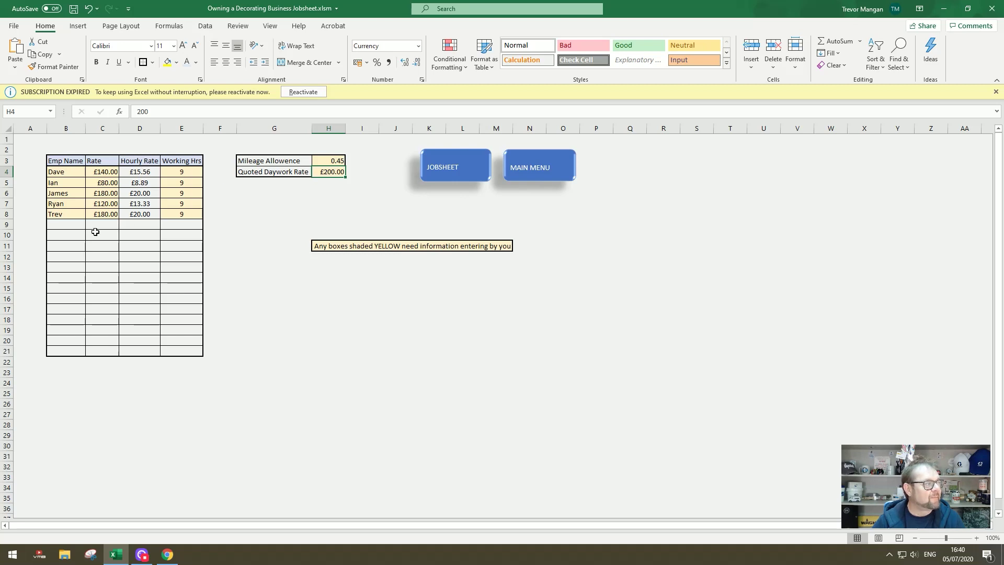
{"action": "left_click", "coordinate": [530, 172]}
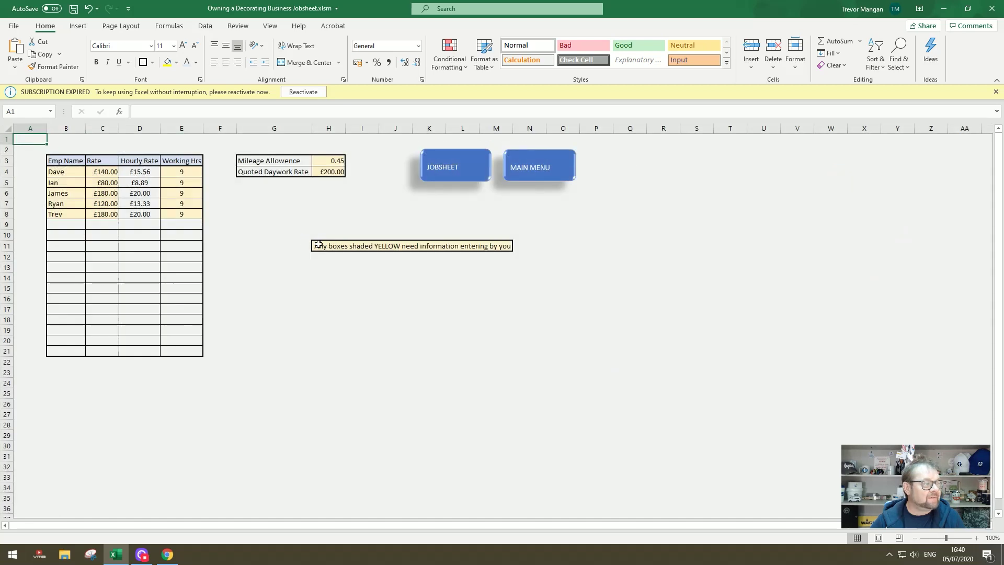
Step: Open the jobsheet and select the quotation price cell P5 in the quotation details
{"action": "left_click", "coordinate": [451, 173]}
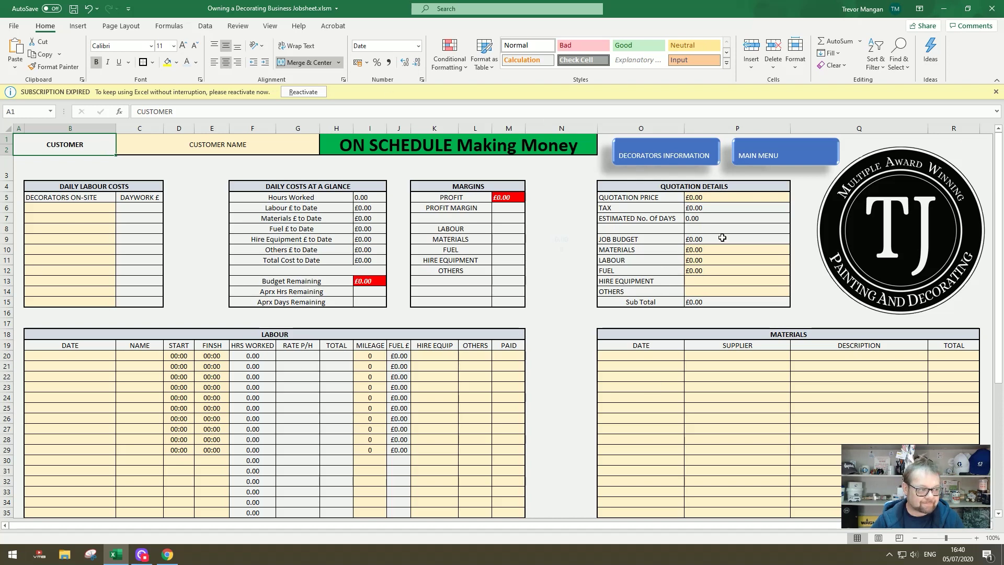
{"action": "left_click", "coordinate": [707, 198]}
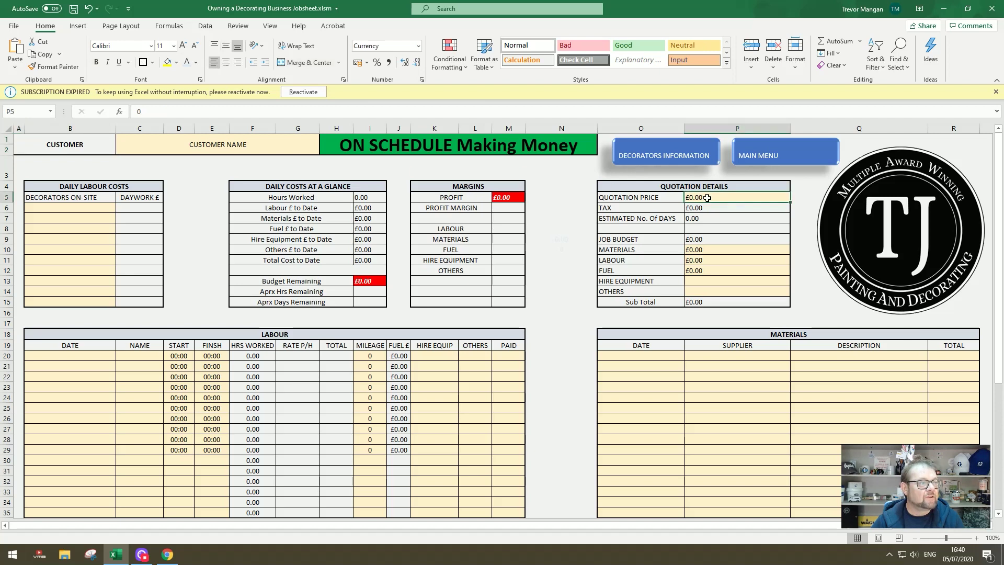